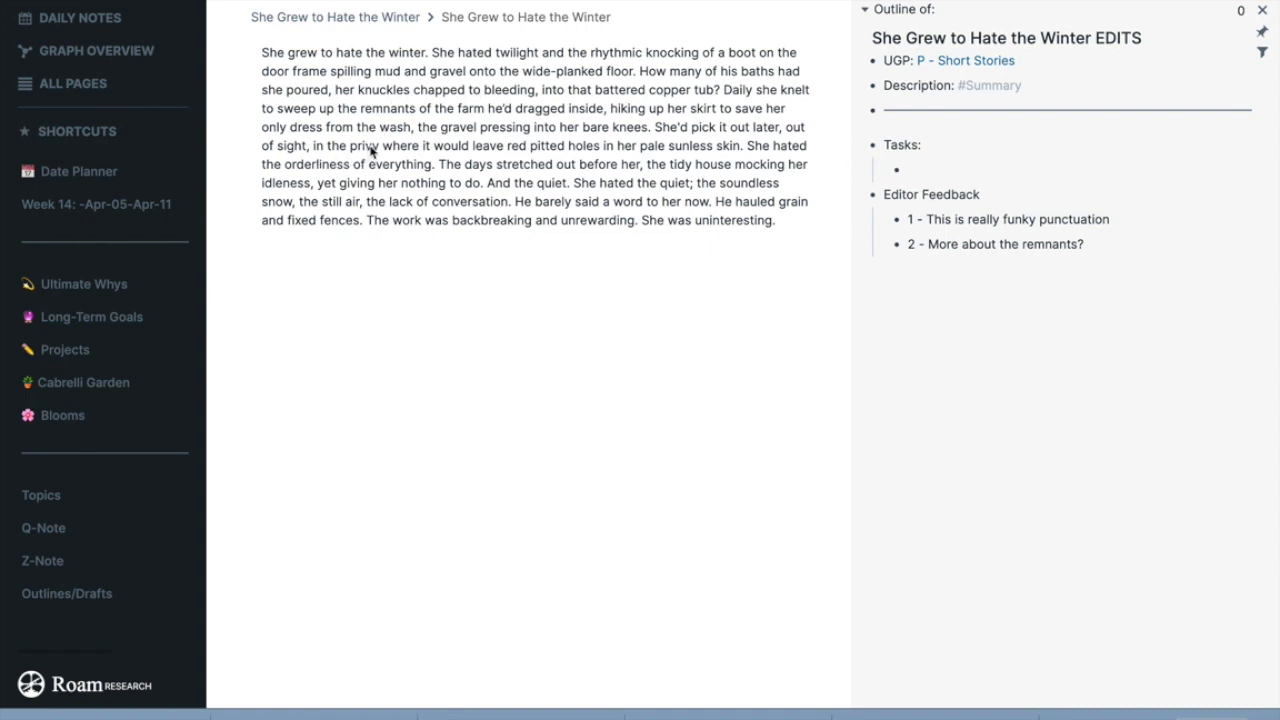
Add the task '1 - Check on the word privy - is it historically accurate.' and alias the story's 'privy' to it.
click(938, 170)
text(1 - Check on the word privy - is it historically accurate.)
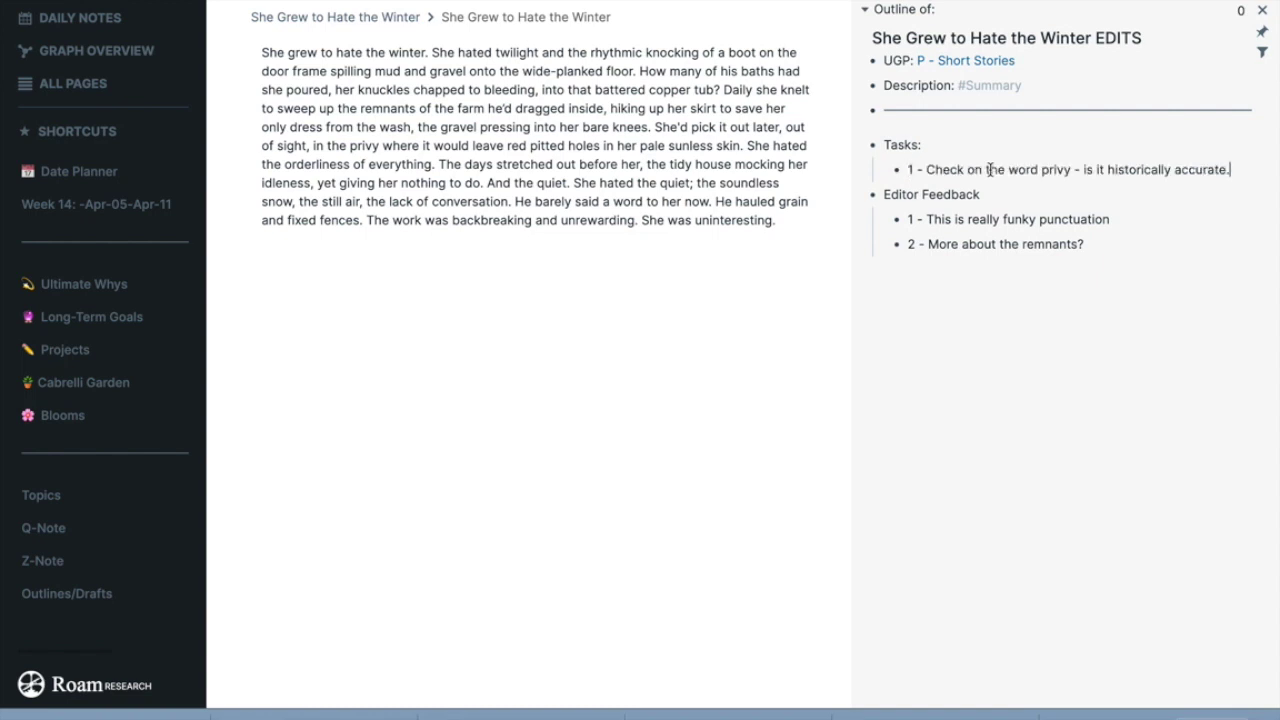
click(382, 147)
drag(382, 147, 347, 147)
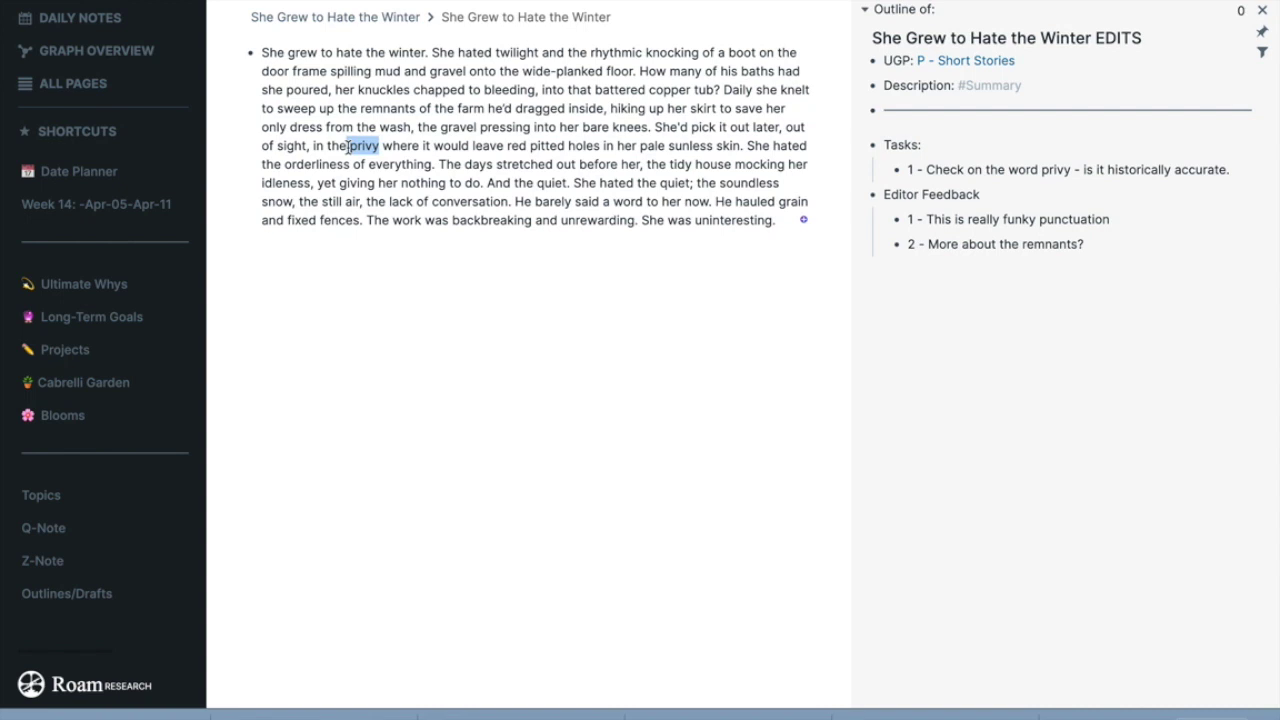
key(BackSpace)
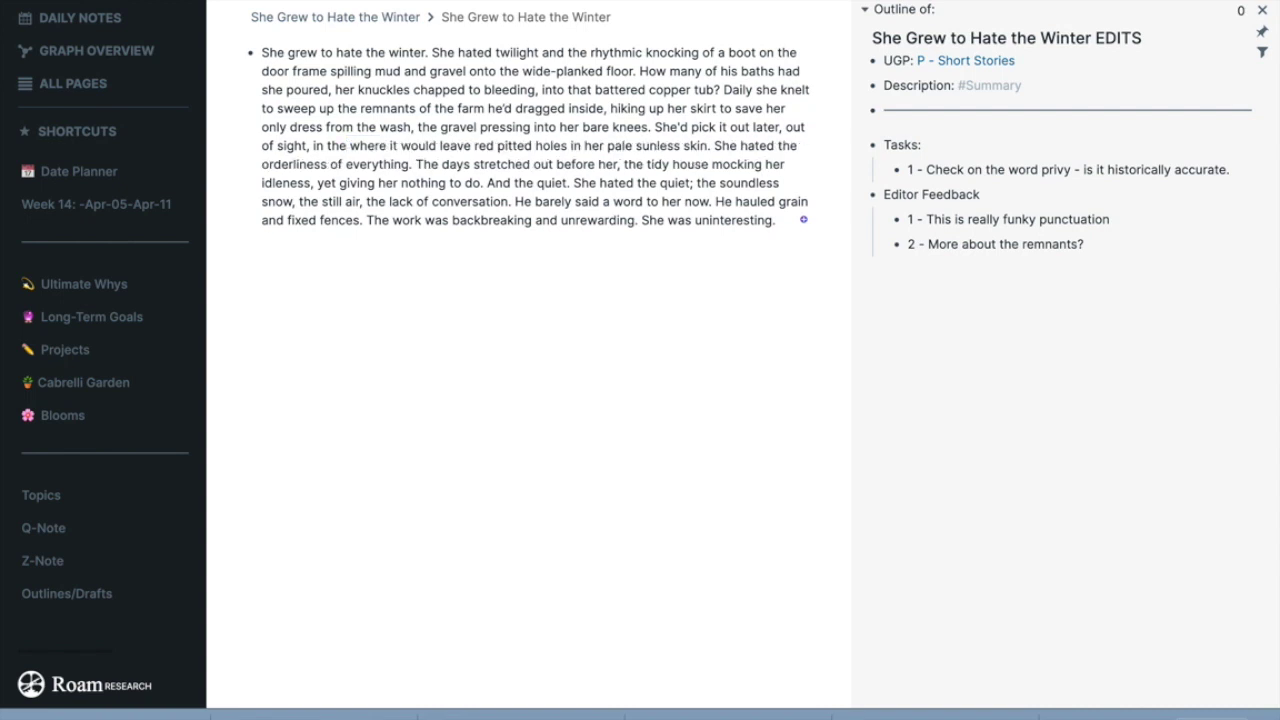
text(privy)
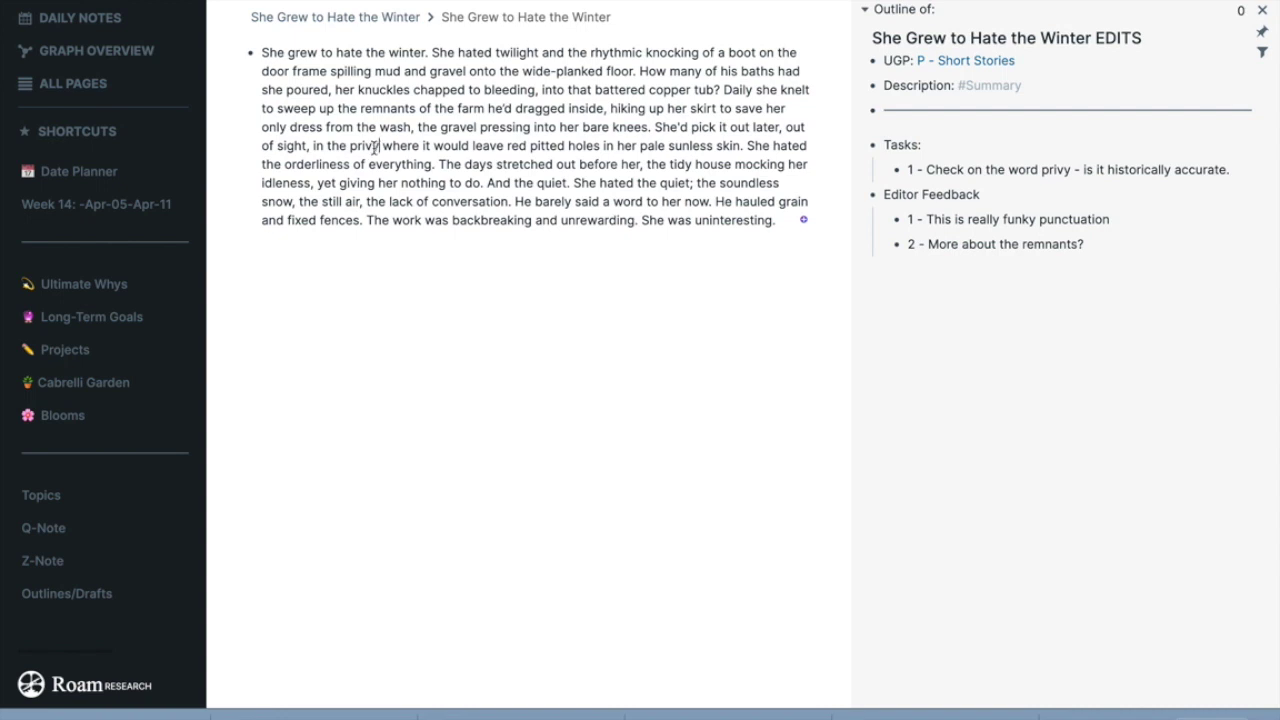
drag(380, 148, 349, 147)
key(ctrl+k)
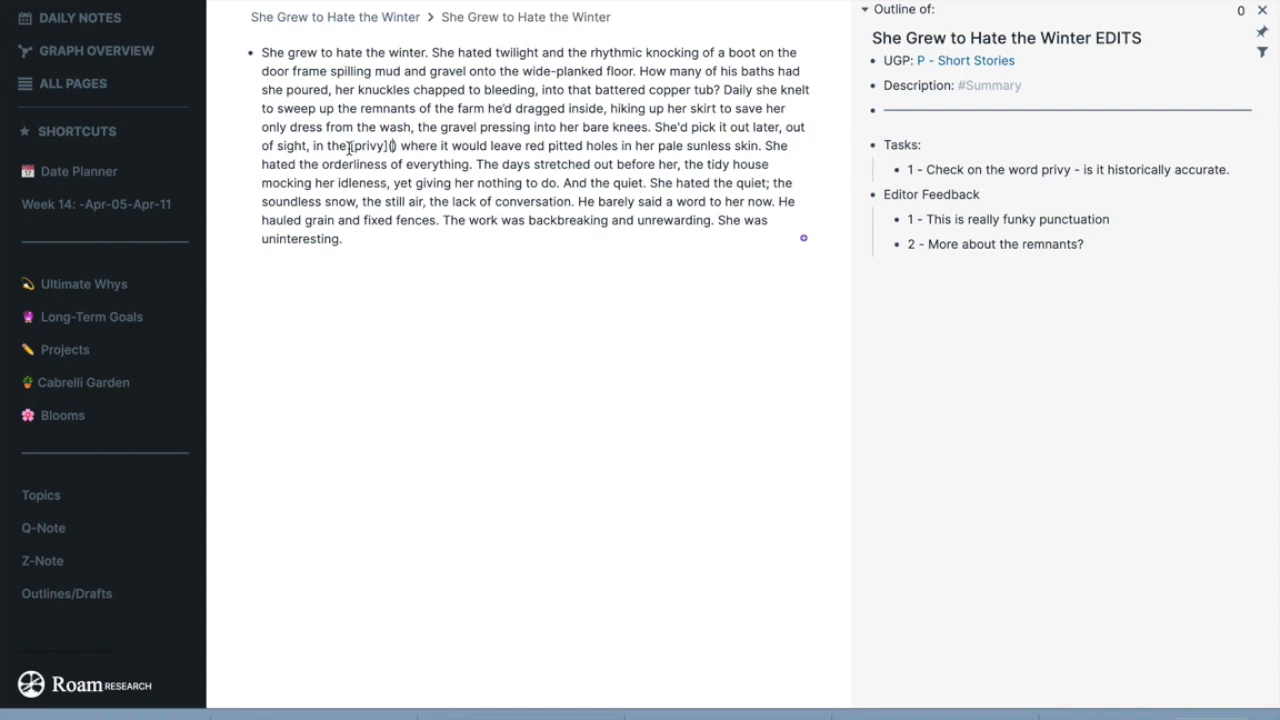
text((()
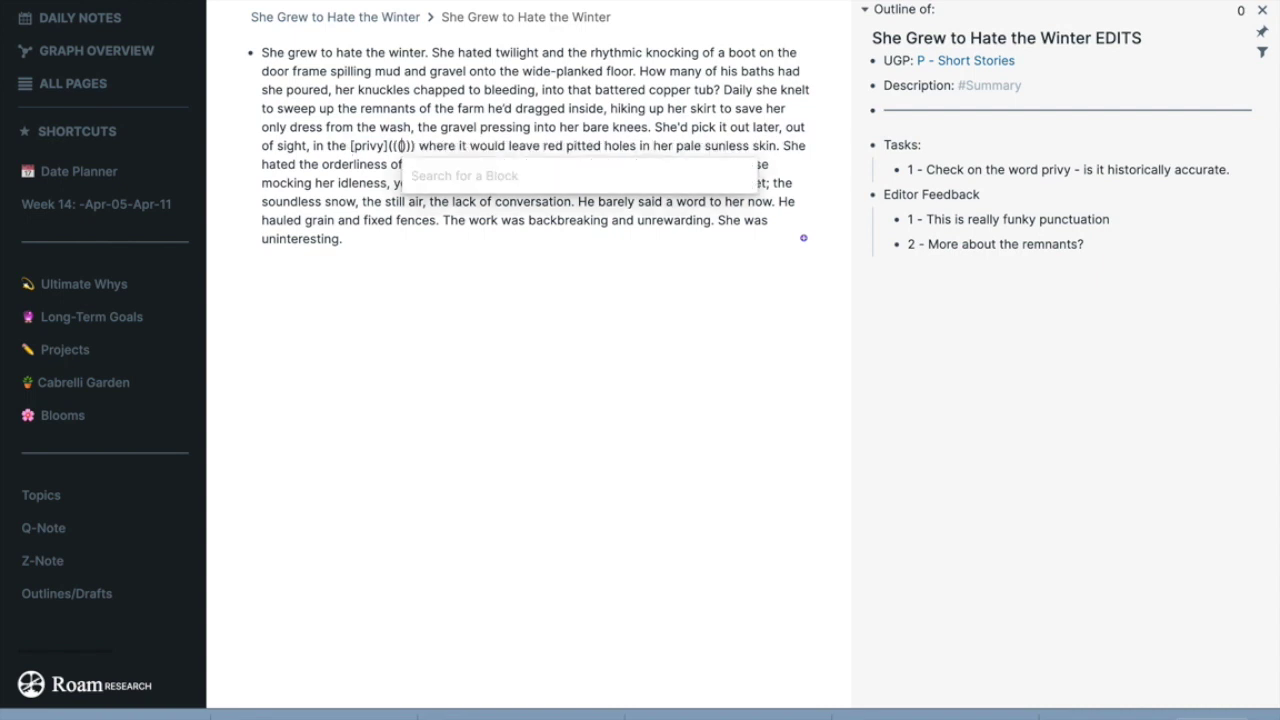
text(1 -)
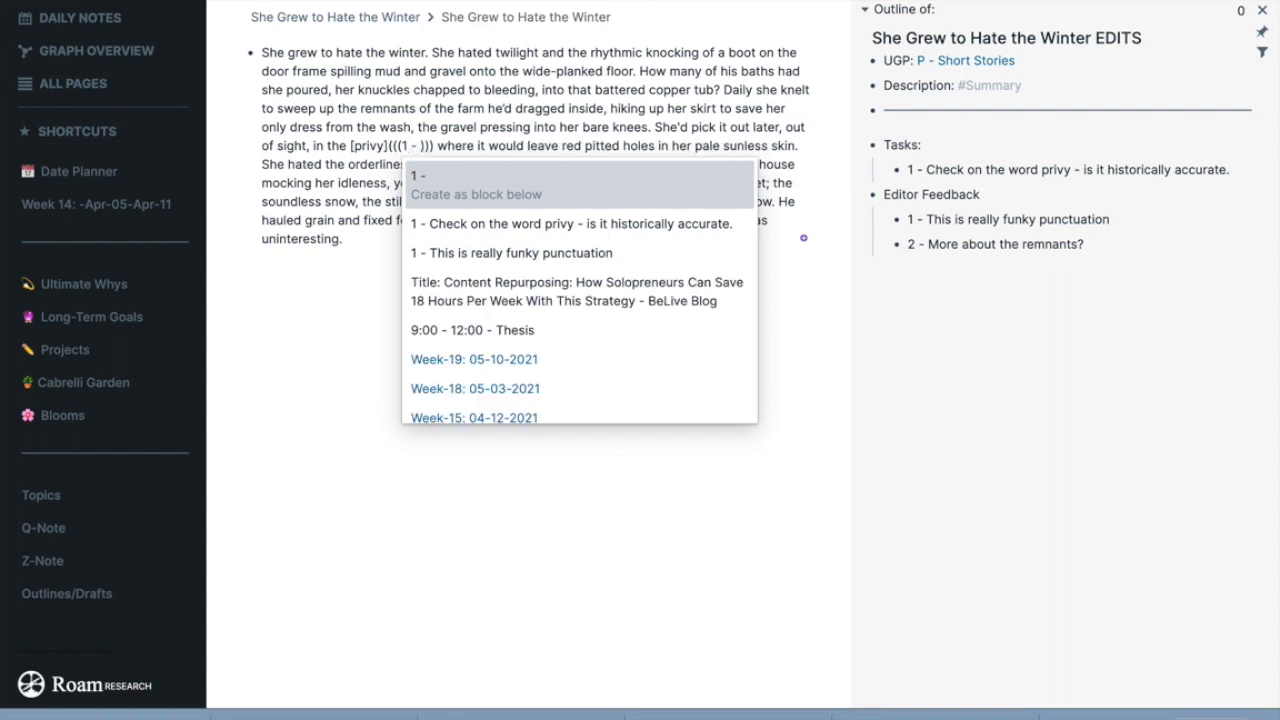
click(464, 225)
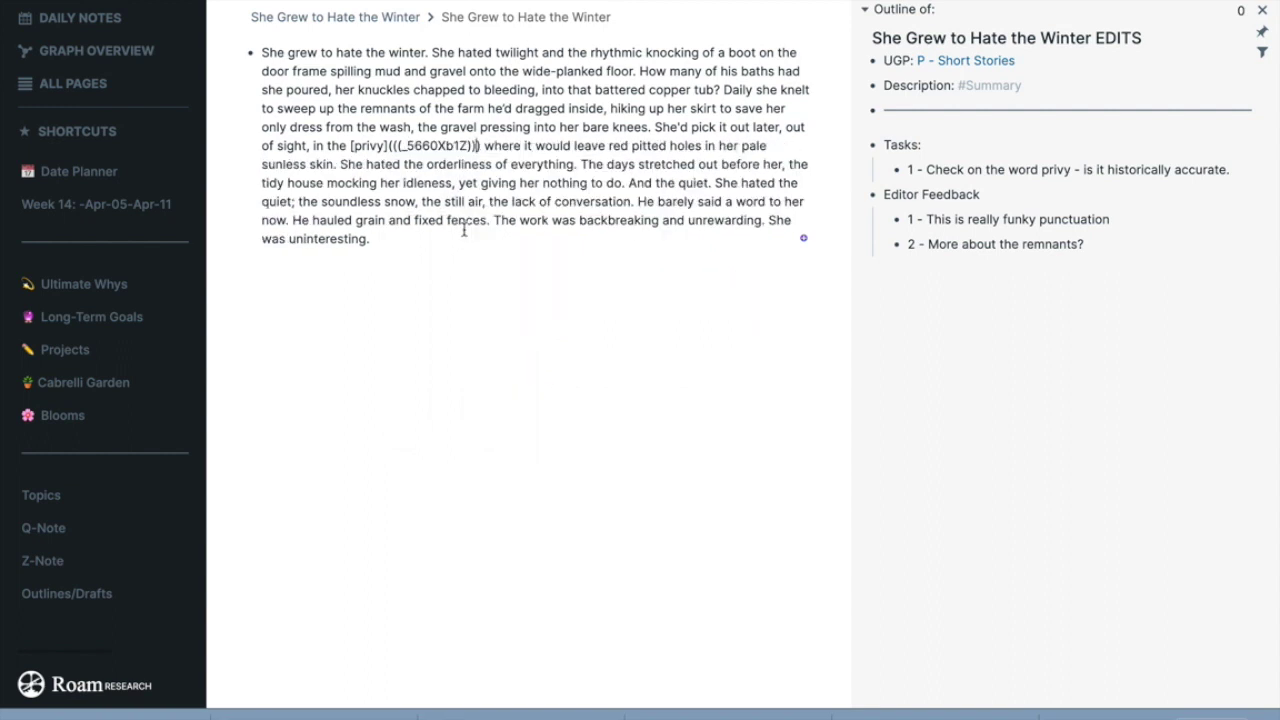
click(410, 303)
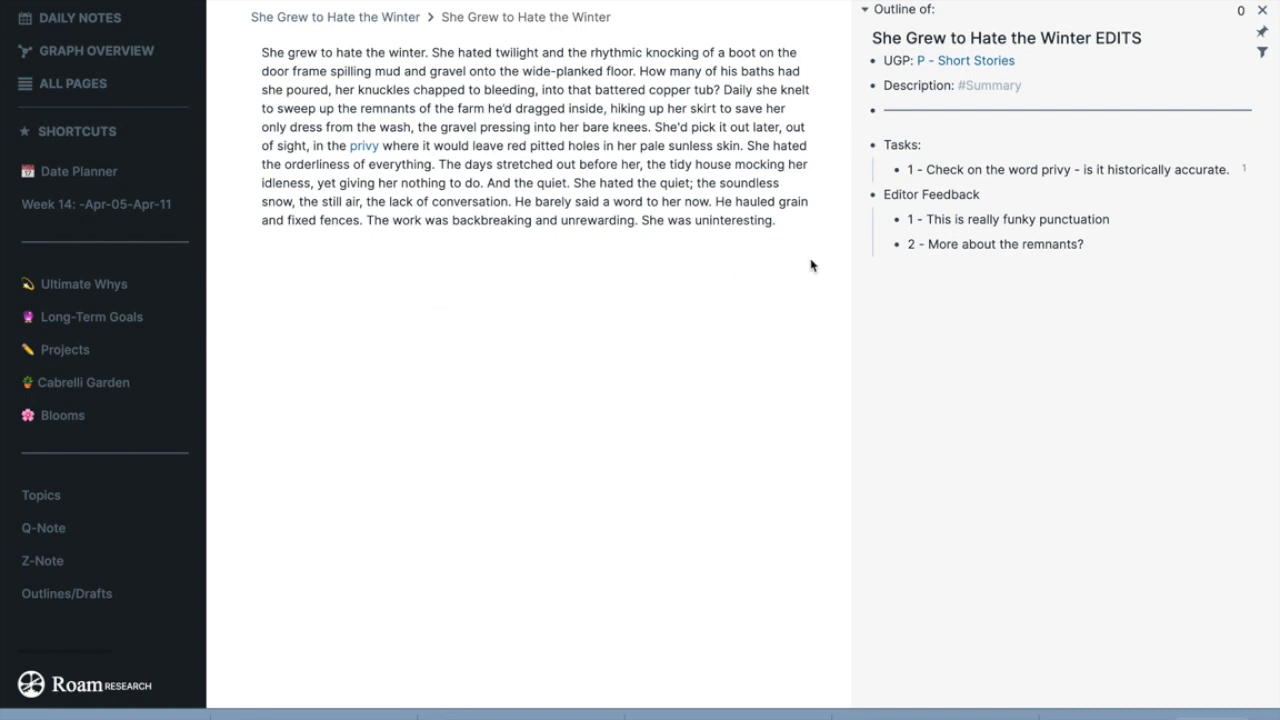
Turn the 'Check on the word privy' task into a TODO with a checkbox.
mouse_move(366, 152)
click(1230, 174)
key(ctrl+Return)
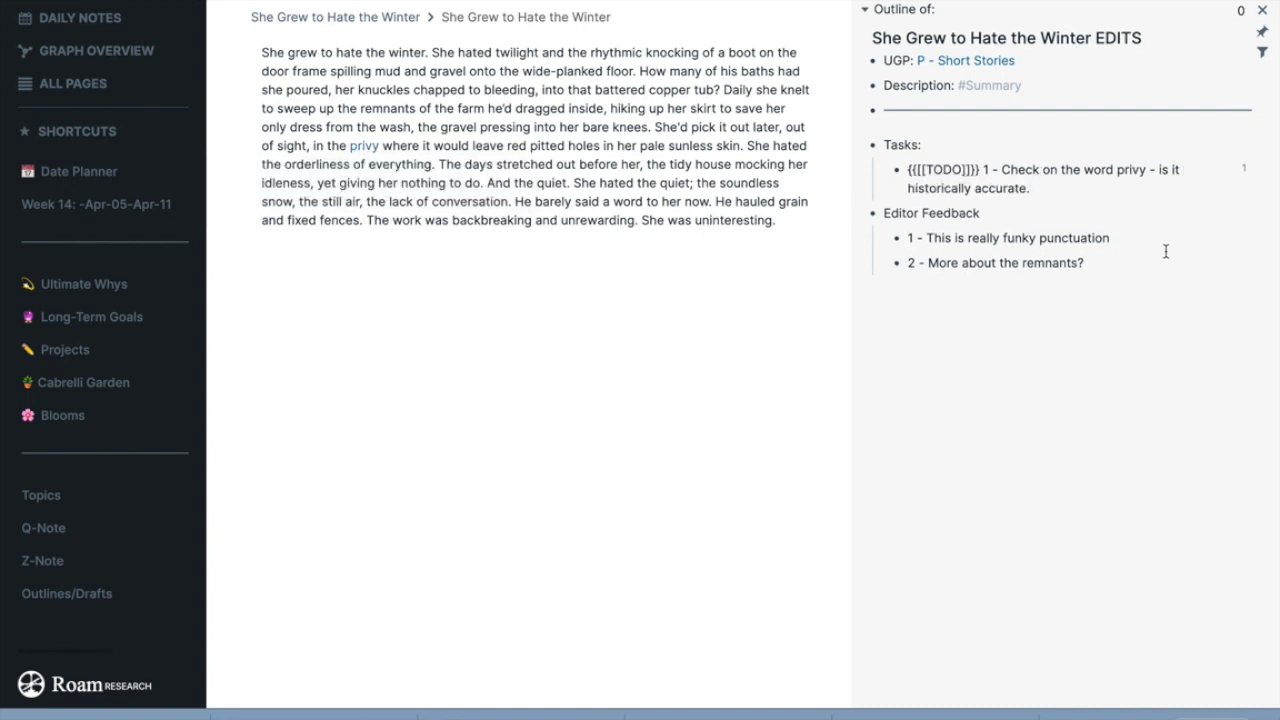
click(1214, 257)
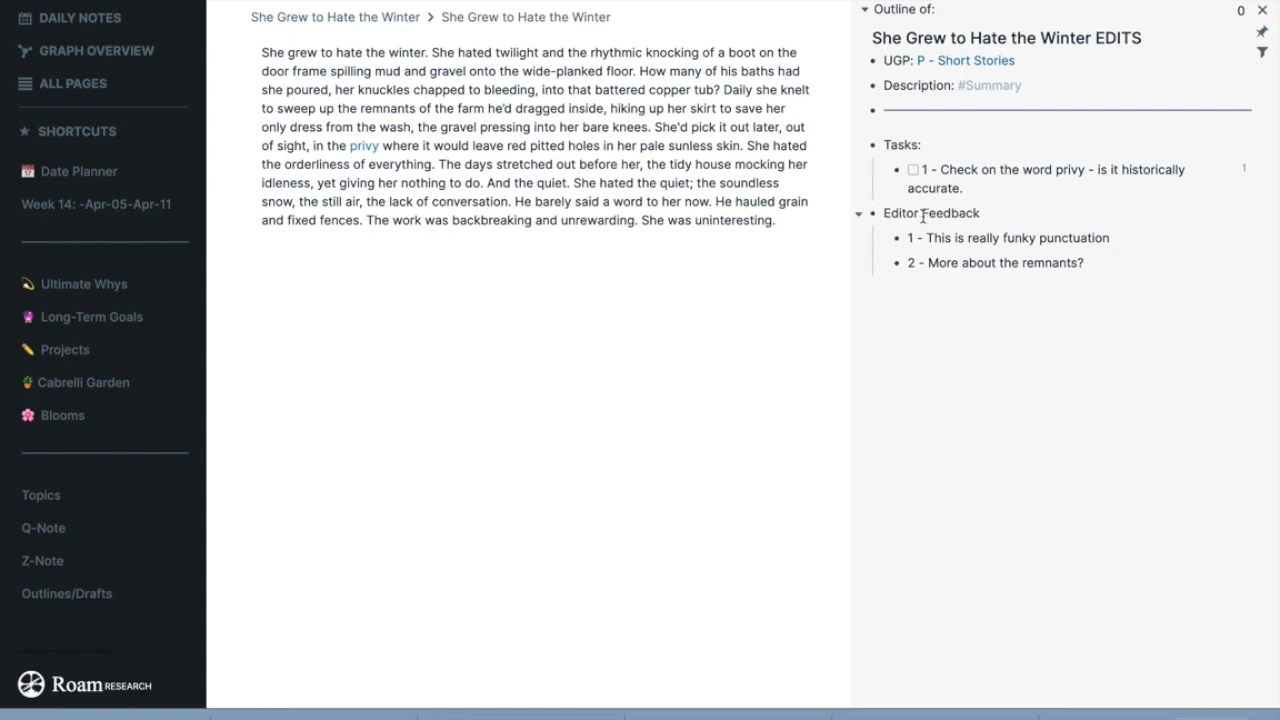
Wrap 'Editor' in the Editor Feedback heading as the [[Editor]] page link.
drag(918, 213, 883, 214)
text([[)
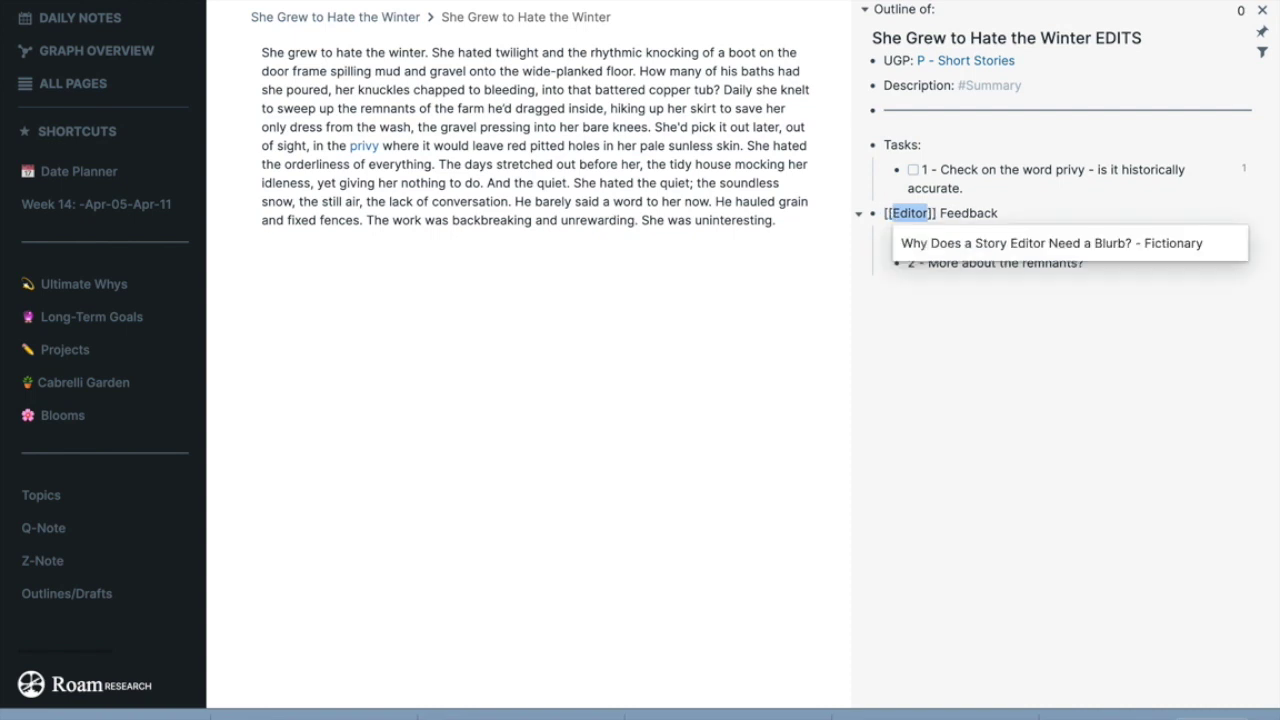
click(900, 324)
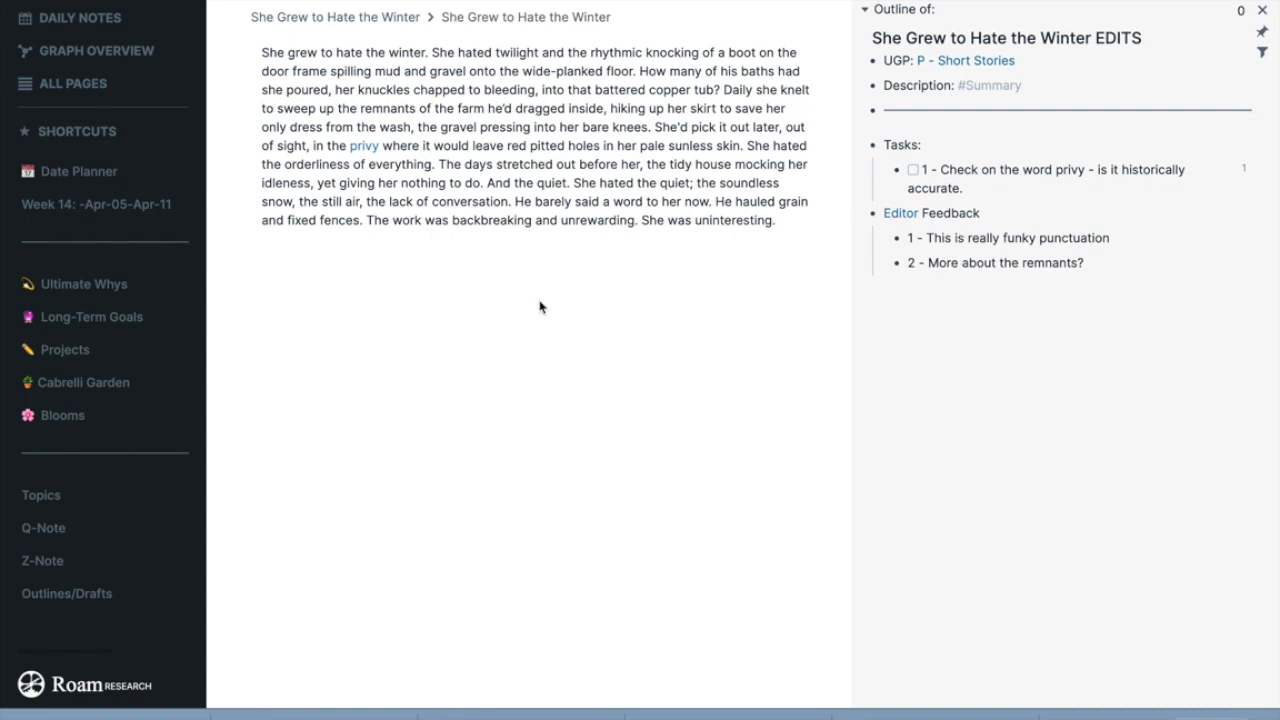
click(555, 200)
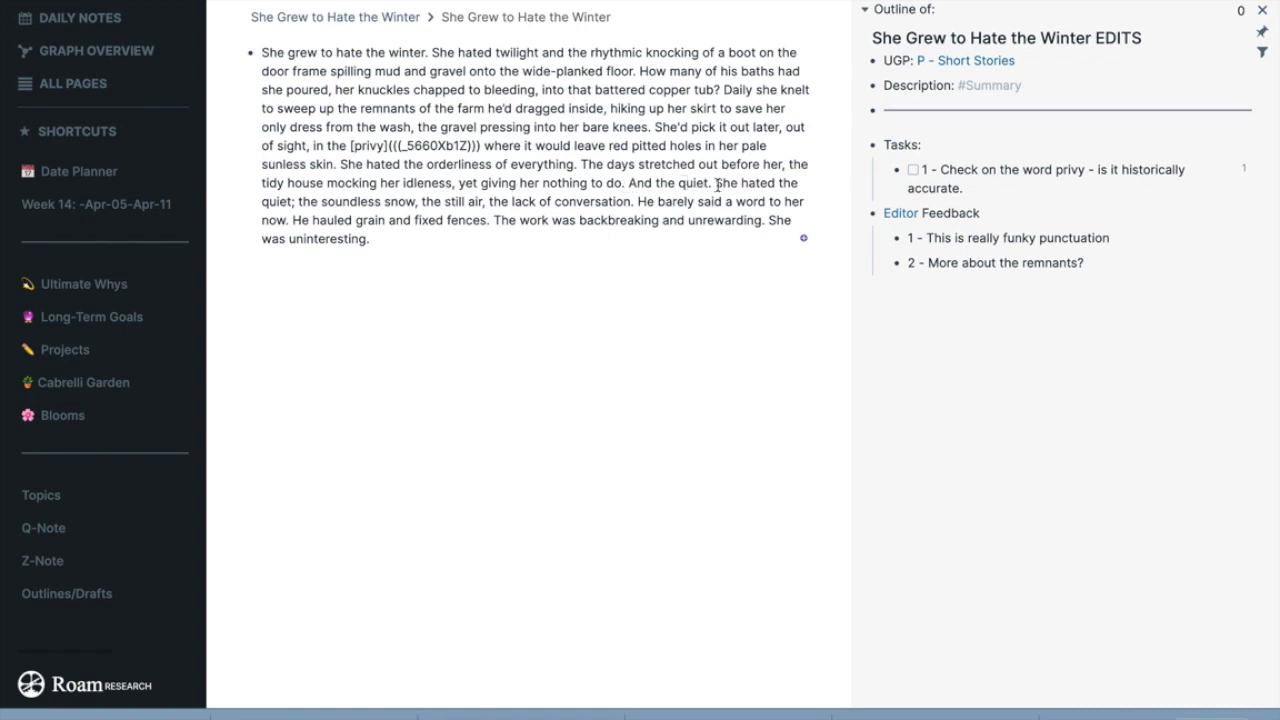
Alias the sentence about hating the quiet to the funky punctuation feedback note.
drag(715, 183, 640, 207)
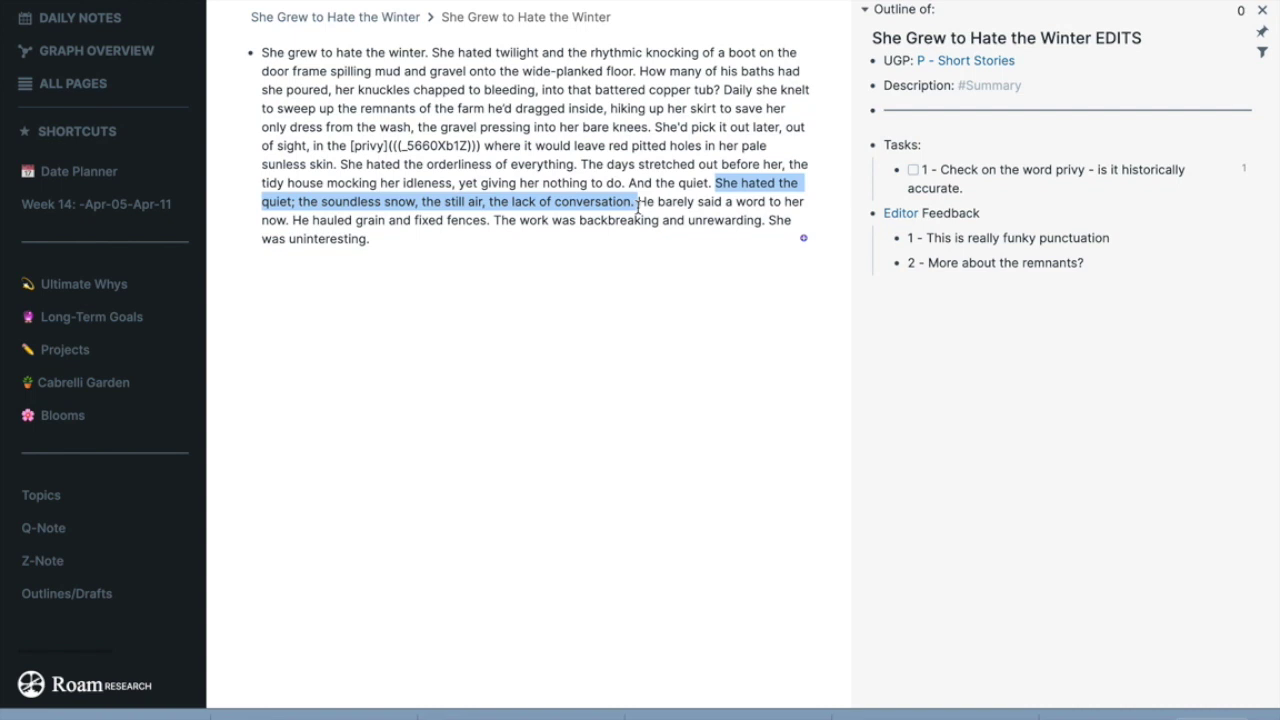
text([()
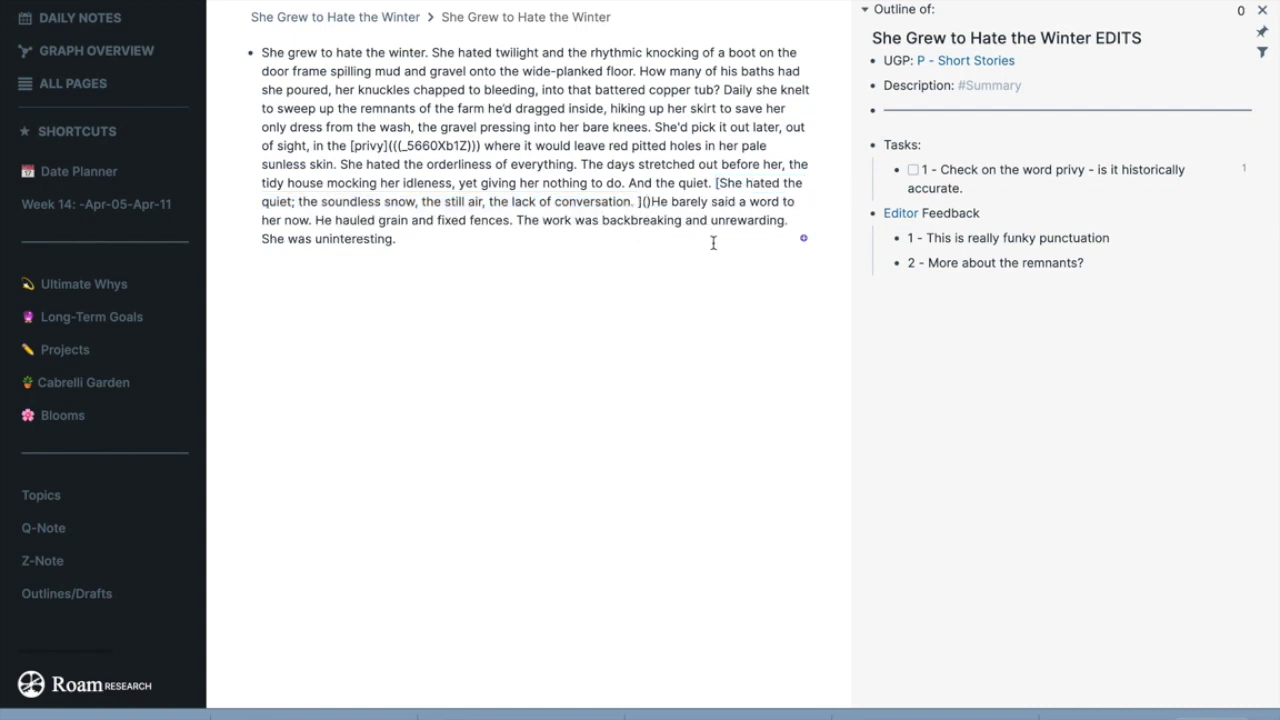
text(1)
key(BackSpace)
text((()
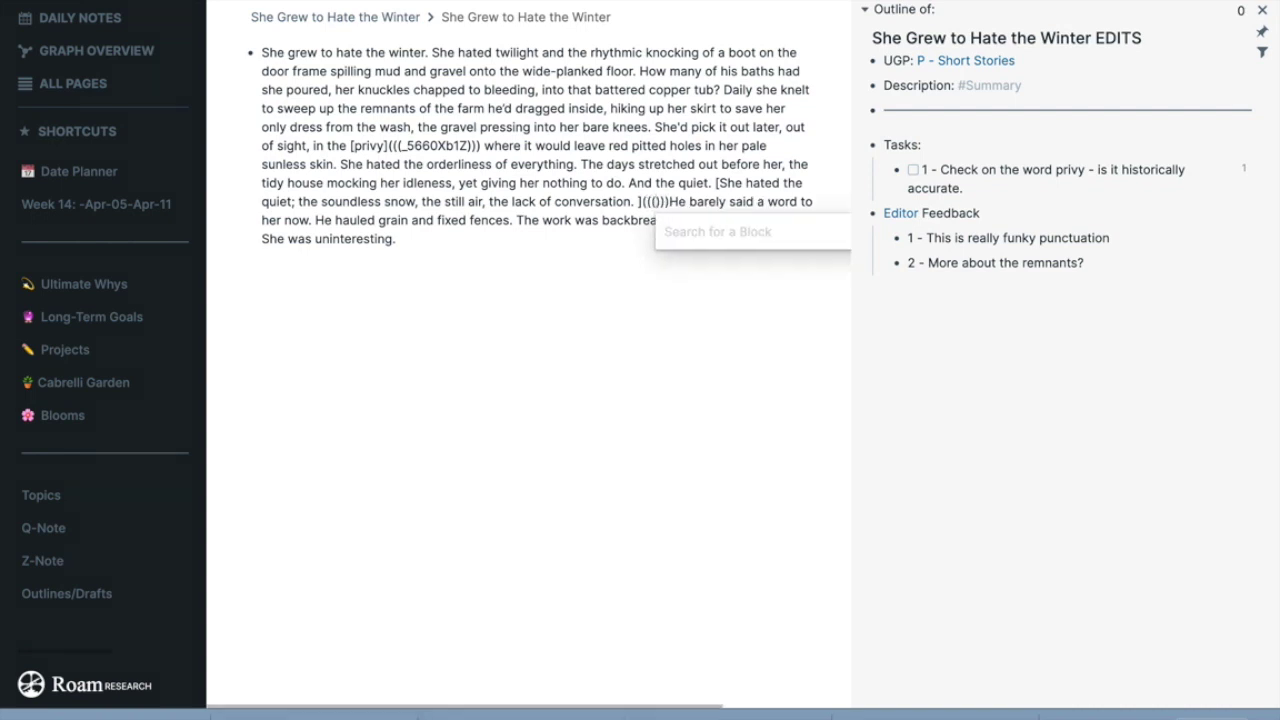
text(1)
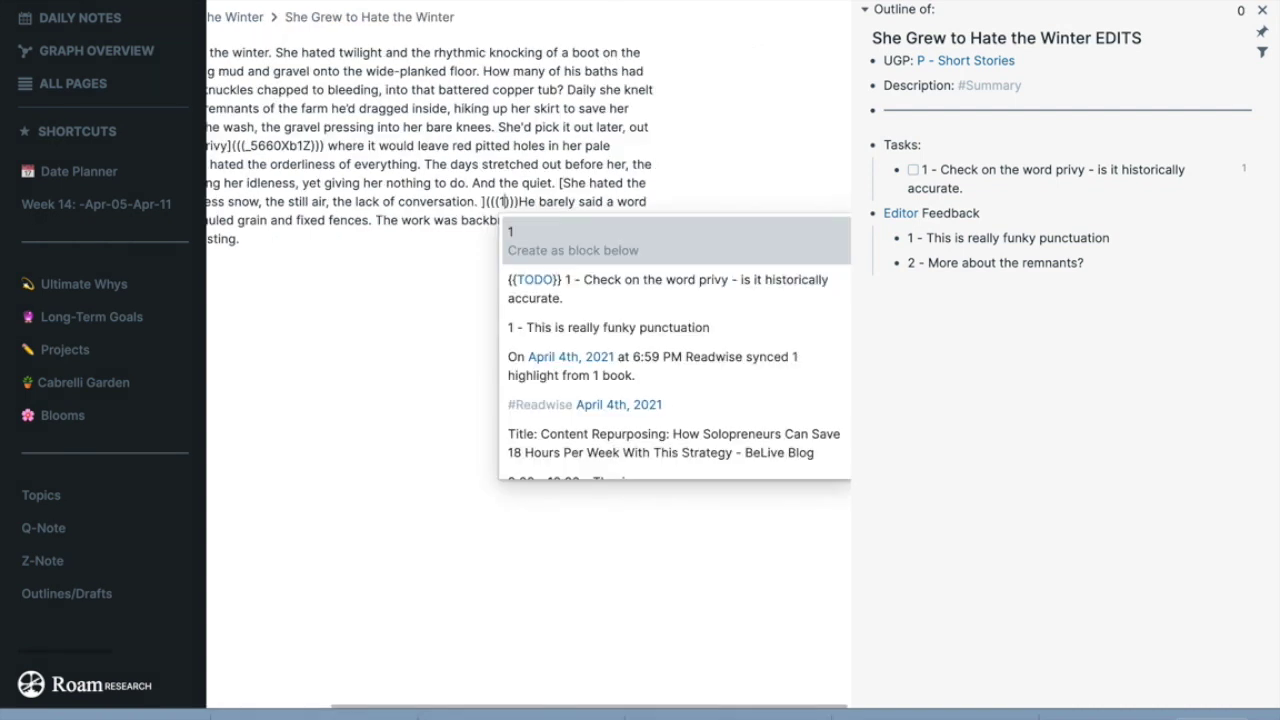
click(680, 328)
click(603, 294)
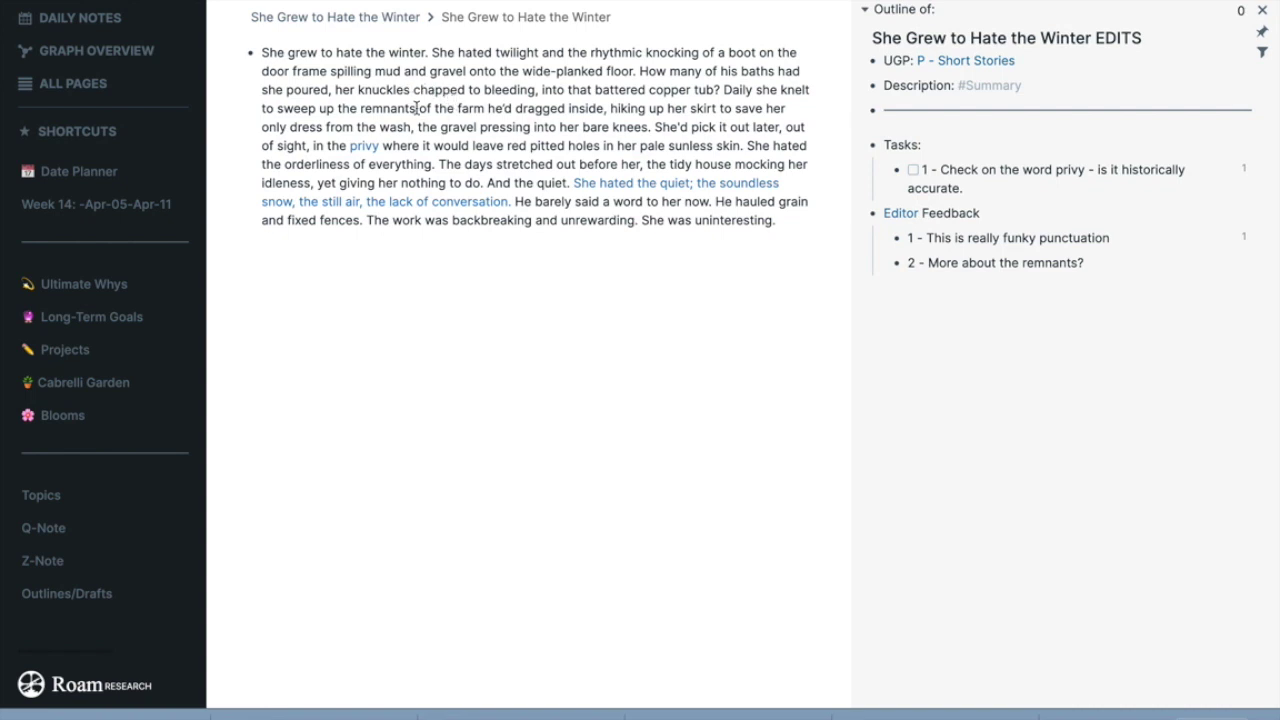
Alias the word 'remnants' to the '2 - More about the remnants?' feedback note.
double_click(366, 108)
drag(366, 108, 360, 108)
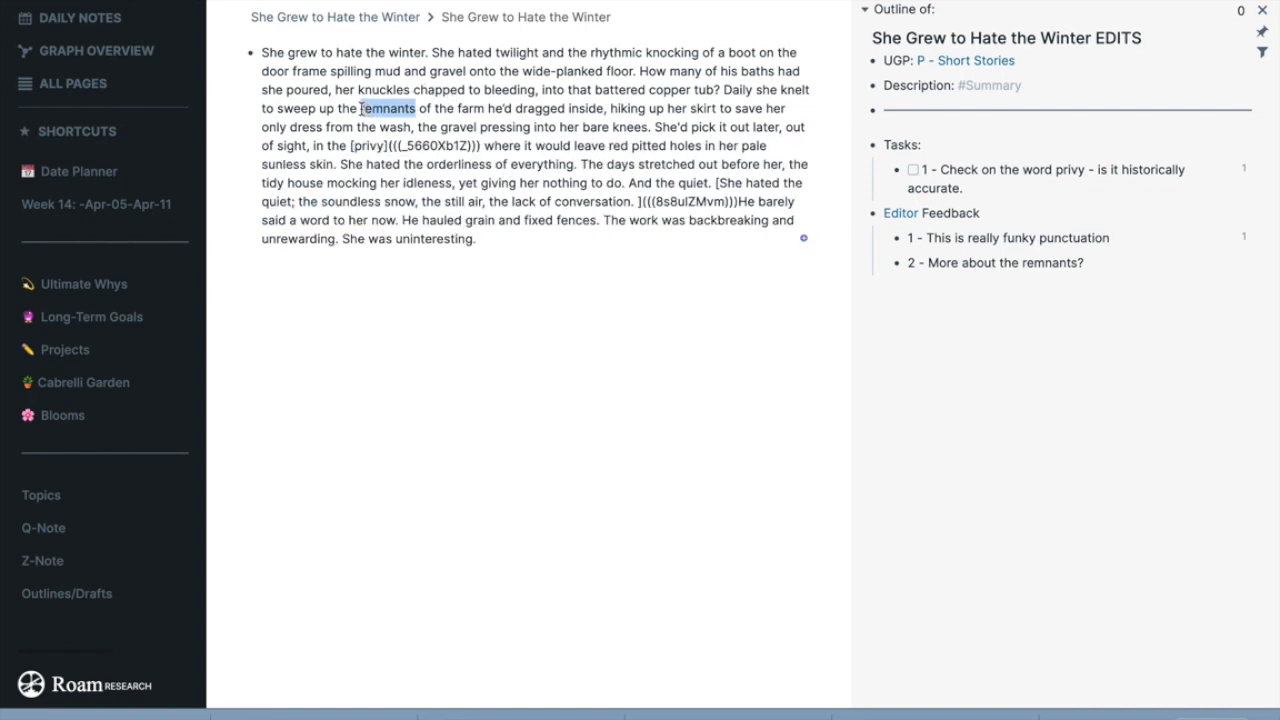
text([()
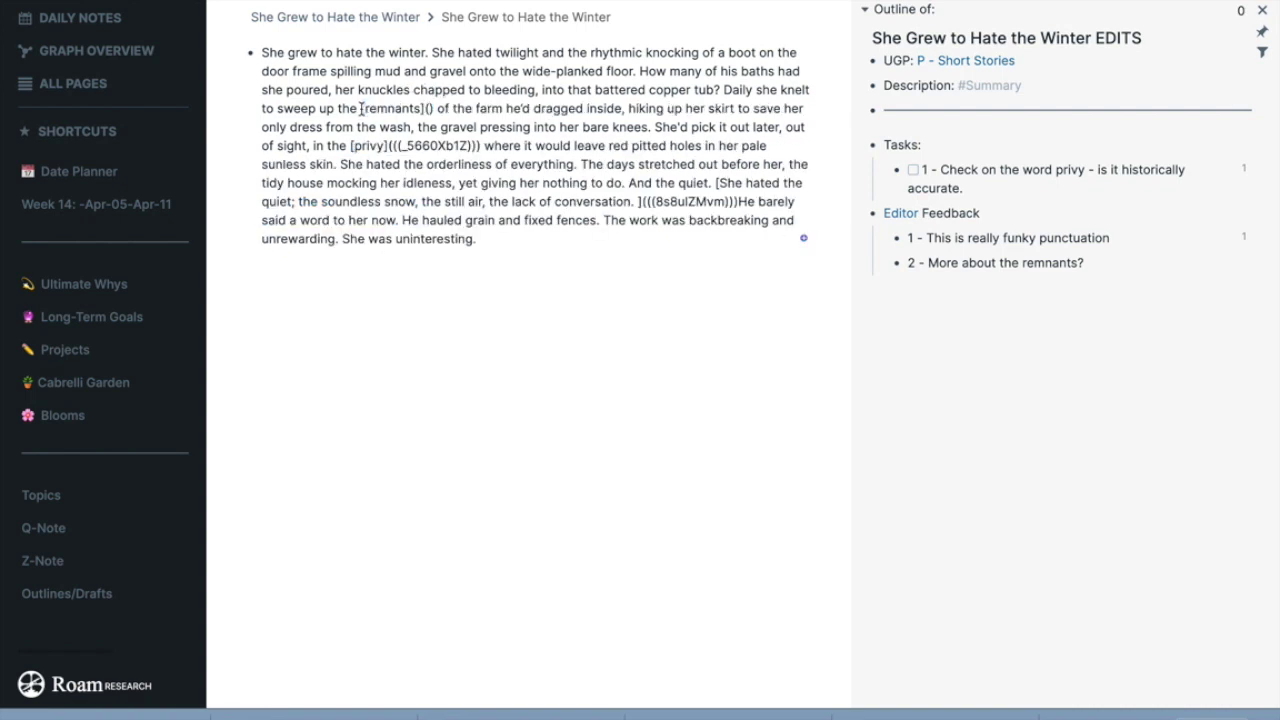
text((()
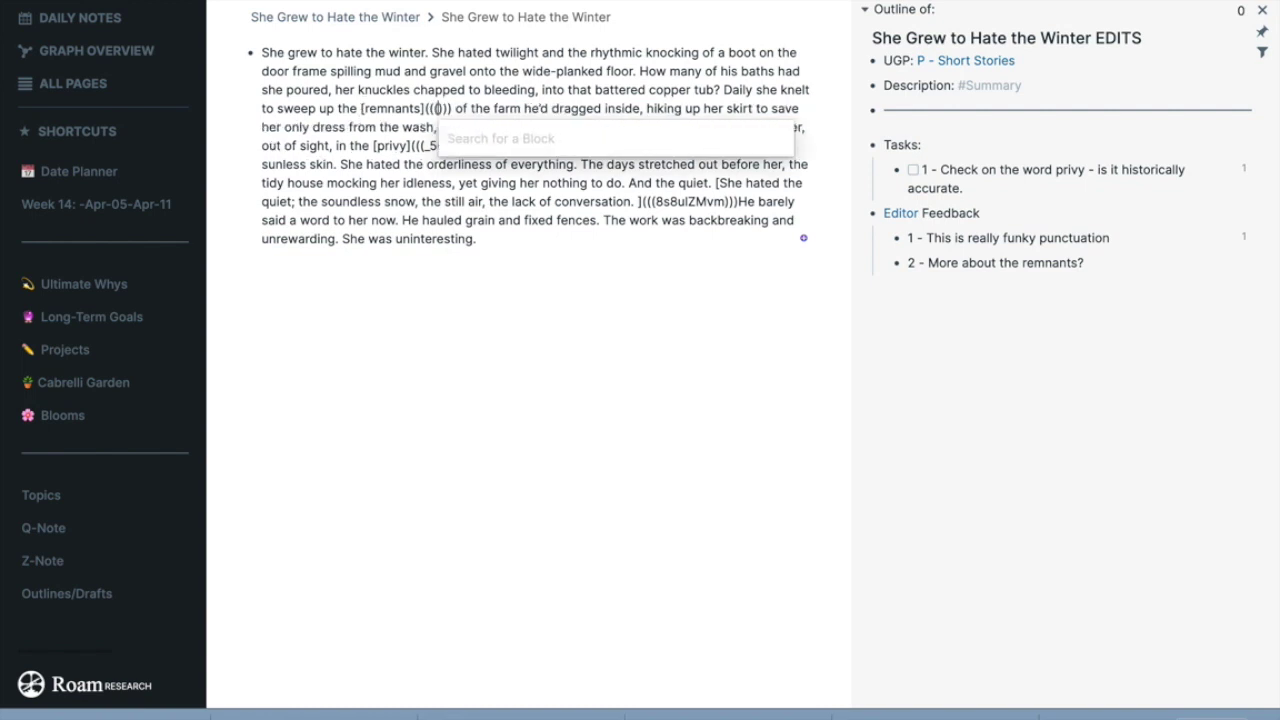
text(2 -)
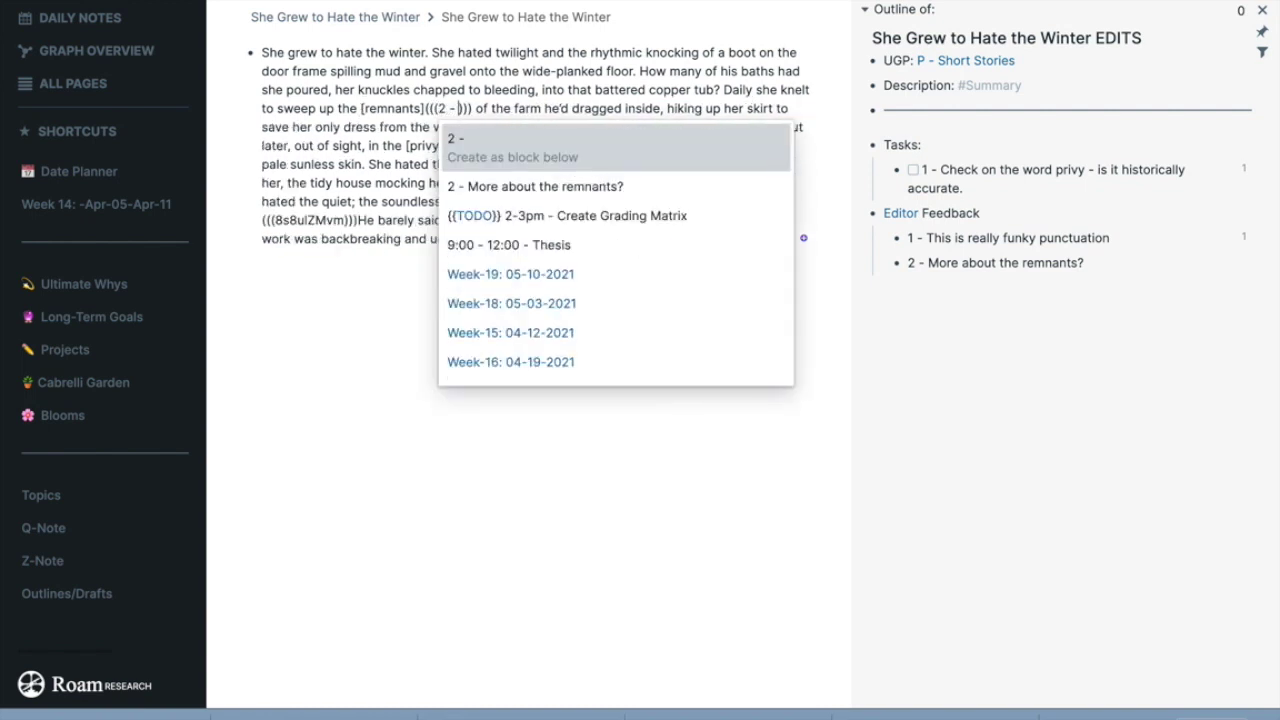
click(505, 186)
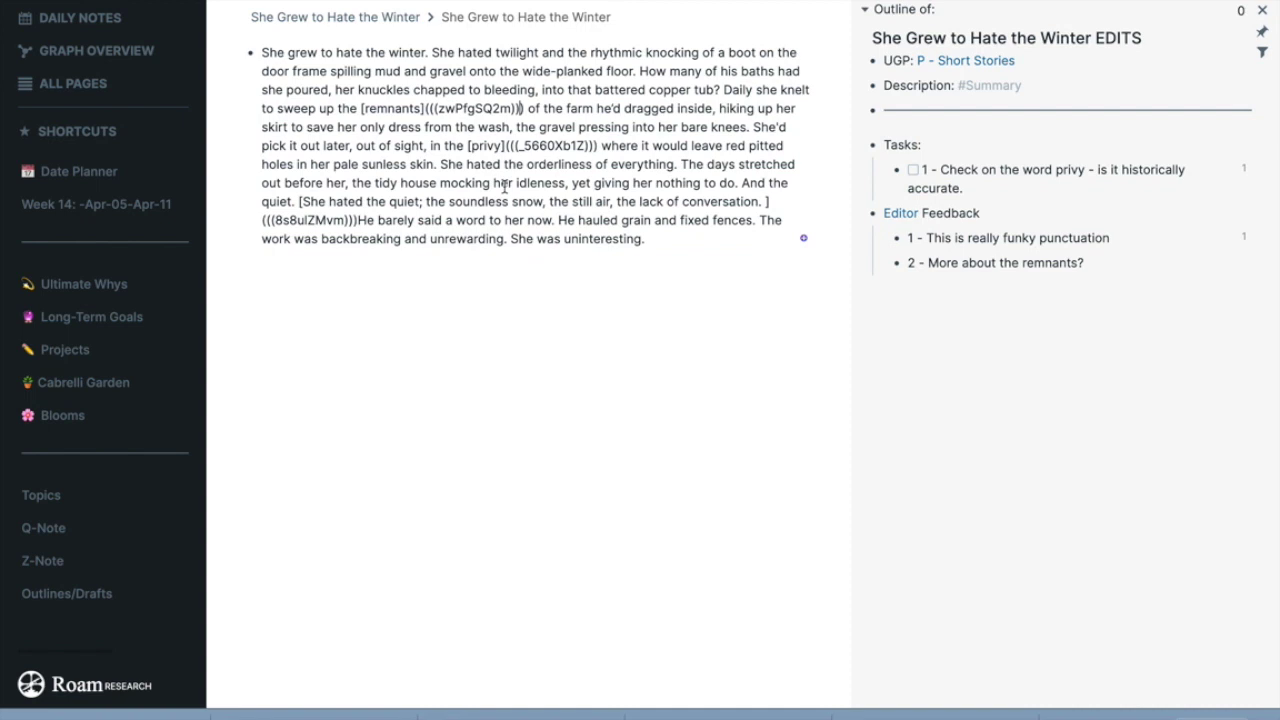
click(629, 357)
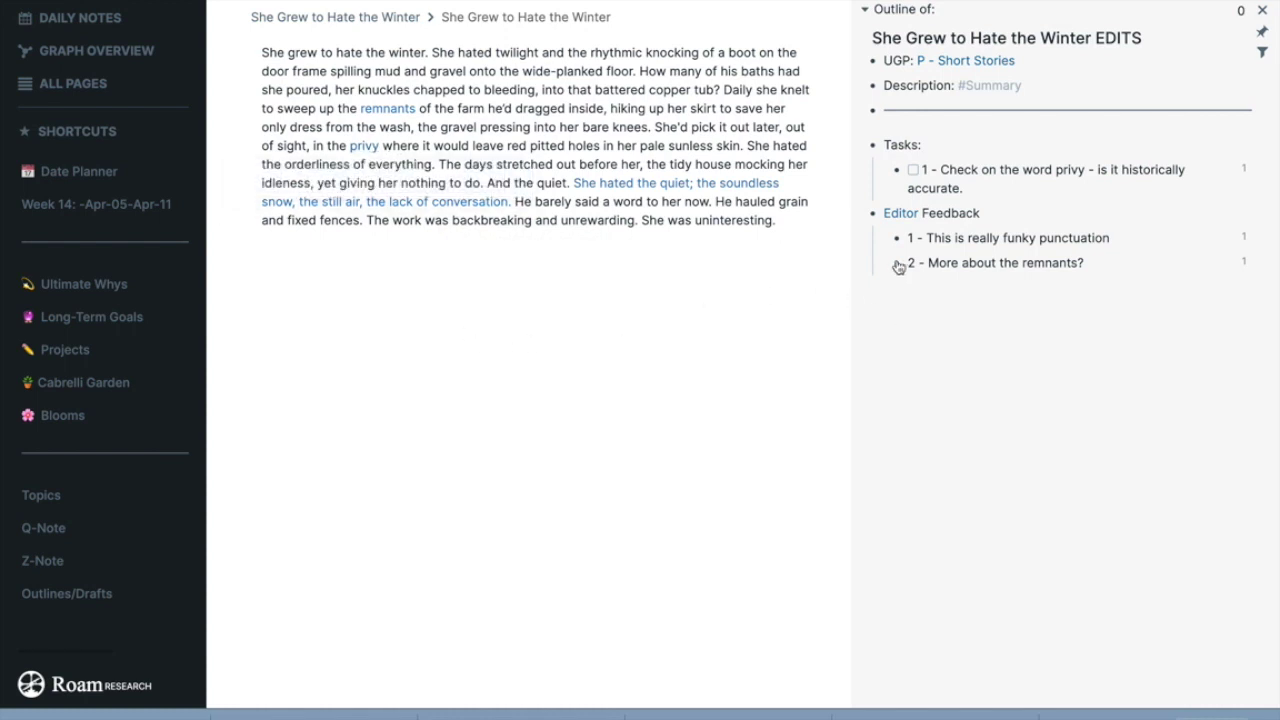
Make the punctuation and remnants feedback notes TODOs.
click(1136, 237)
key(ctrl+Return)
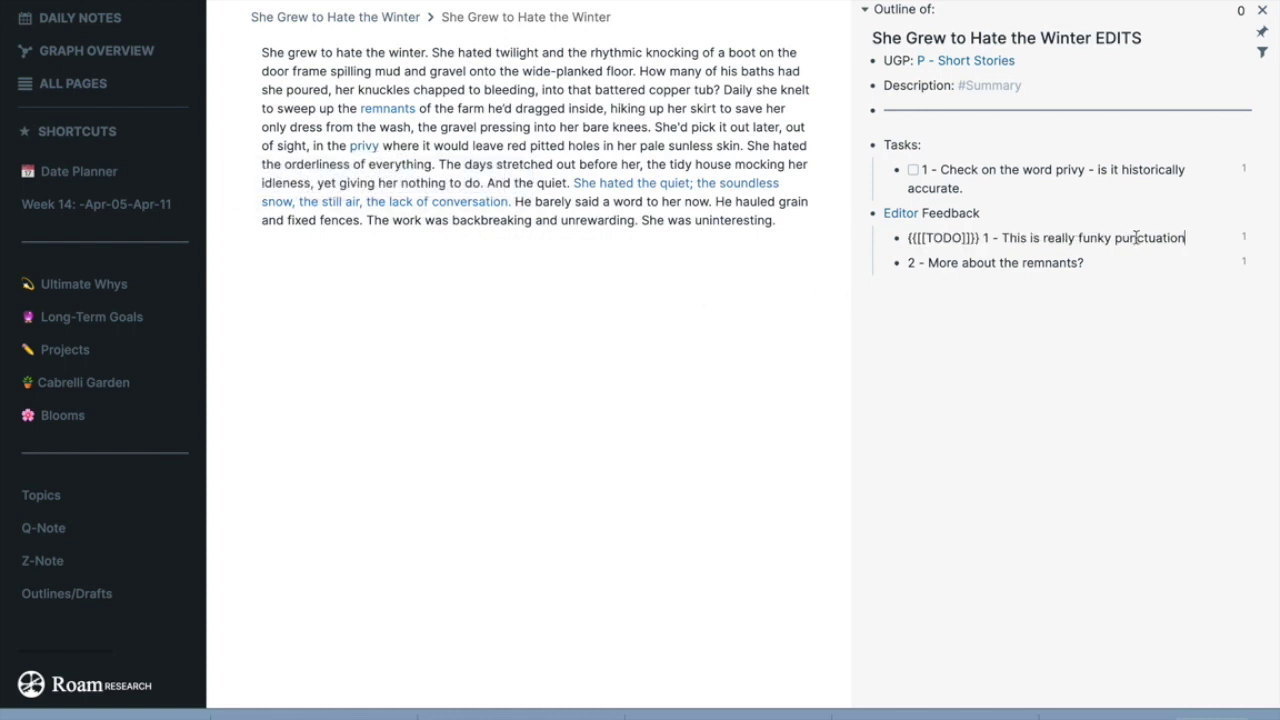
click(1137, 264)
key(ctrl+Return)
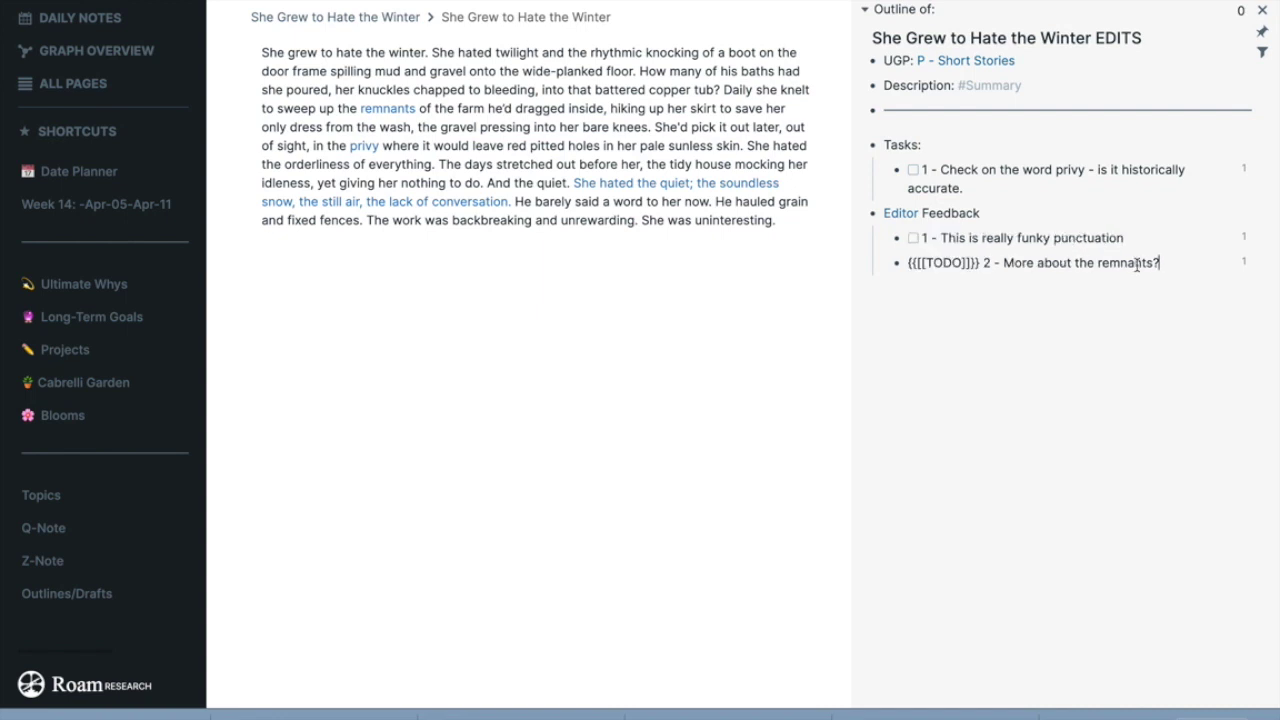
click(1067, 325)
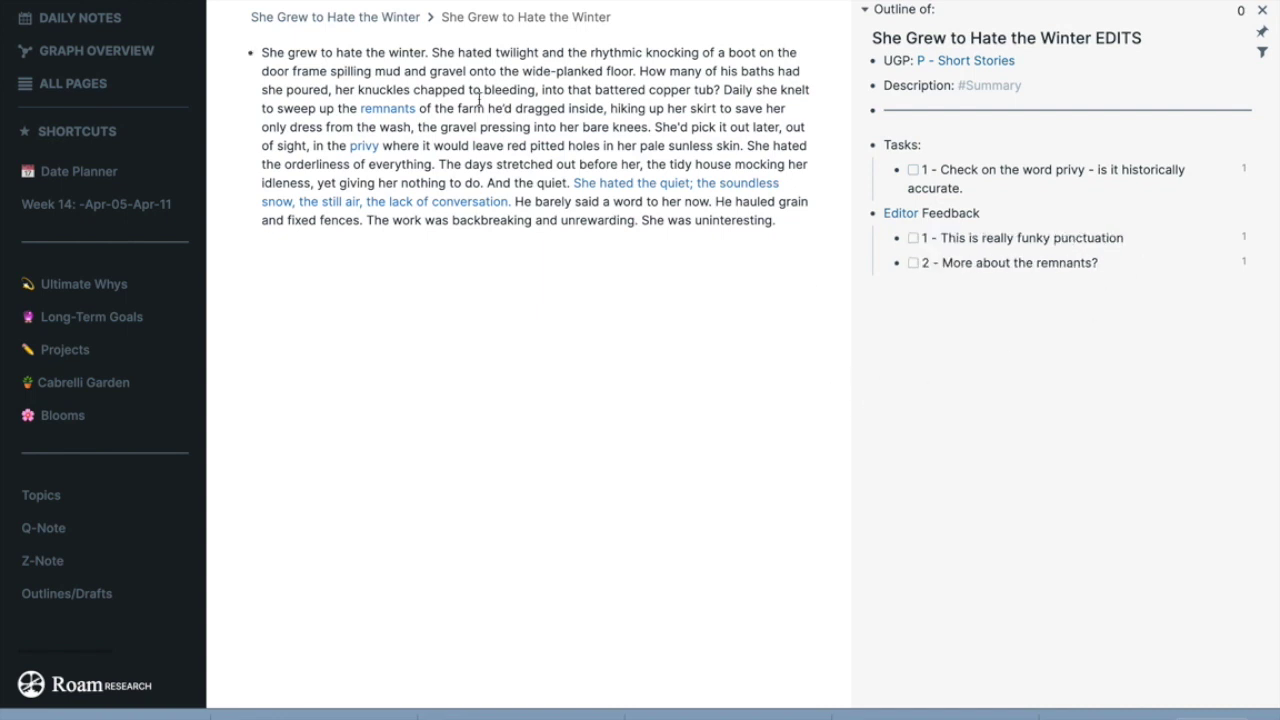
Replace the punctuation TODO's leading '1 -' with '[[LMC]] -'.
click(942, 240)
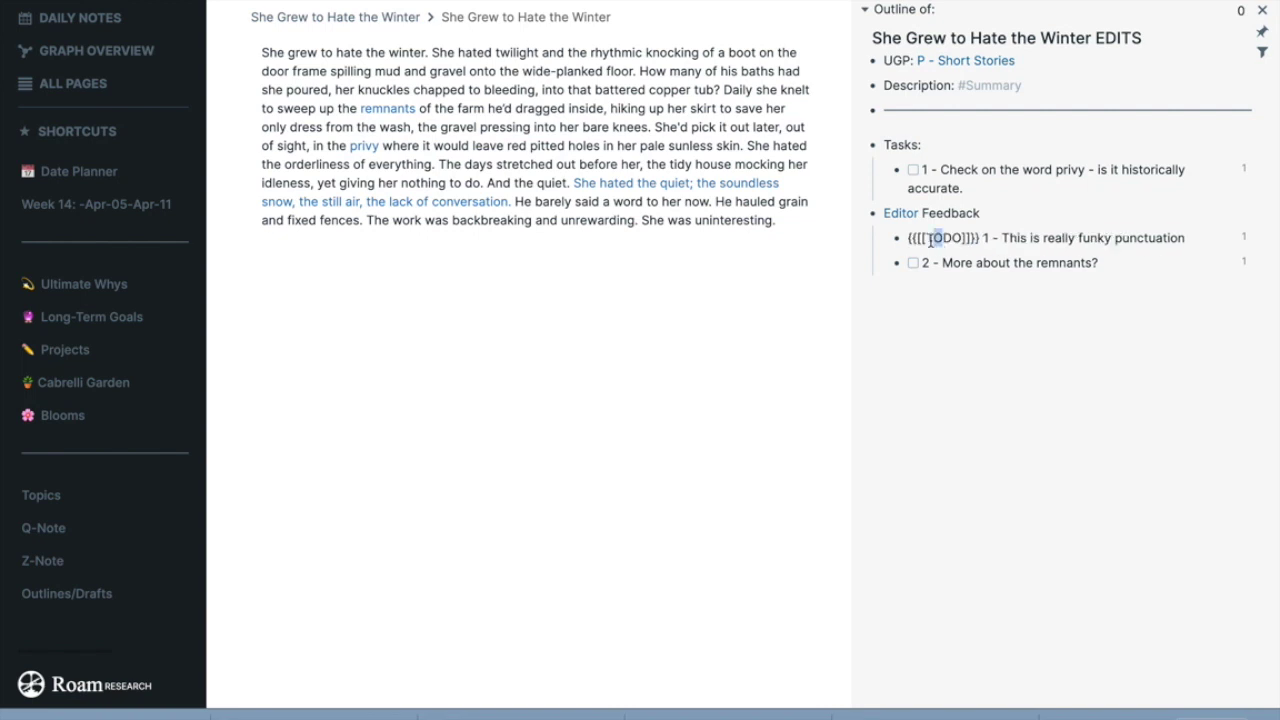
double_click(1003, 240)
shift+click(985, 239)
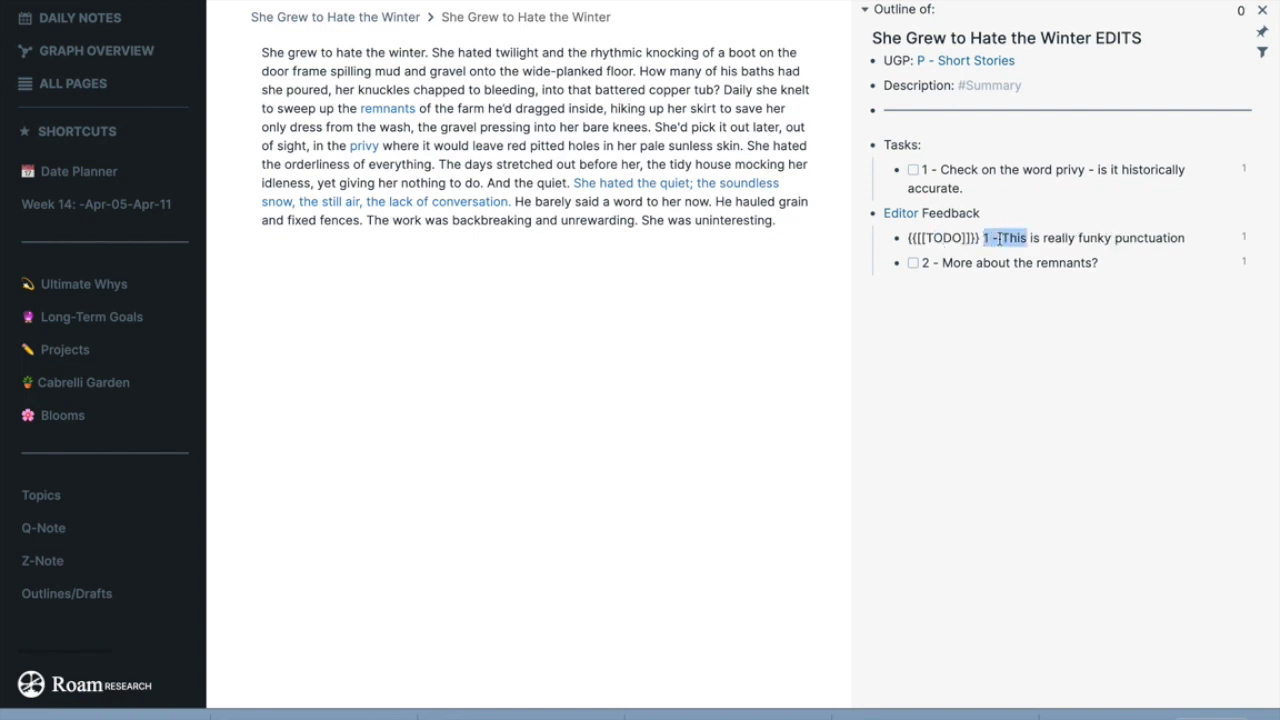
click(999, 238)
drag(1001, 238, 982, 238)
key(BackSpace)
text([[LM)
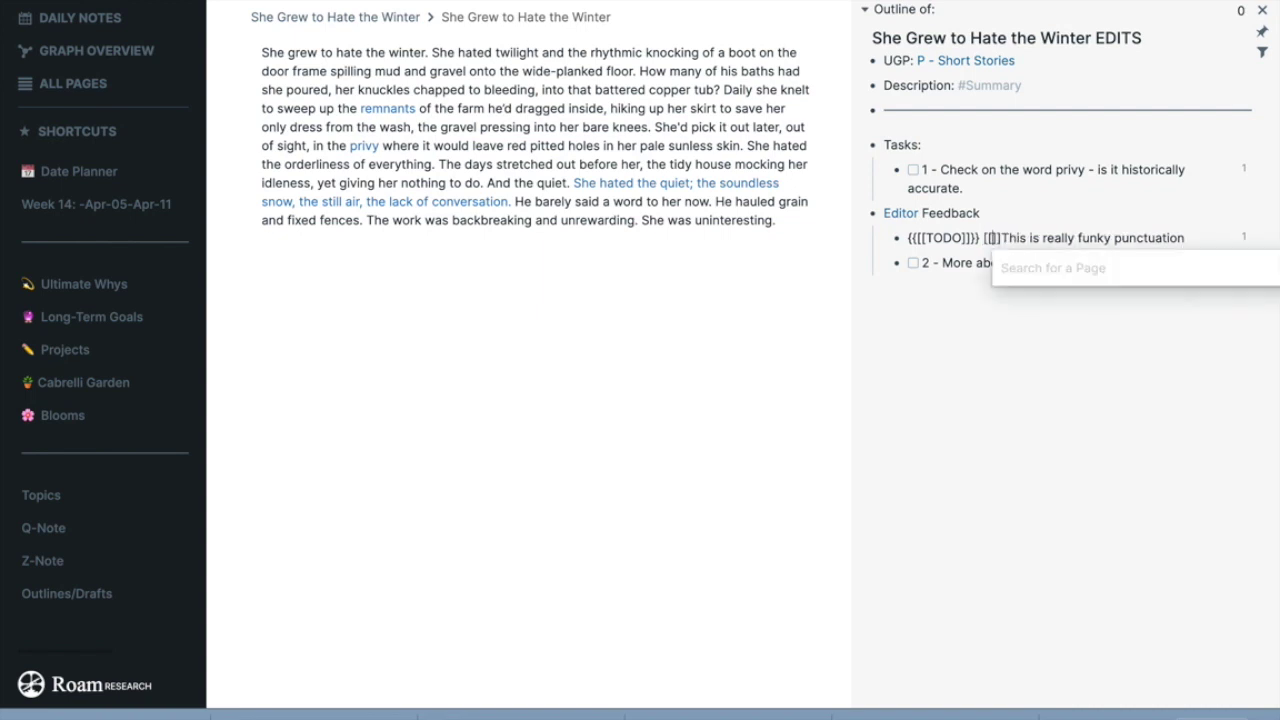
click(950, 296)
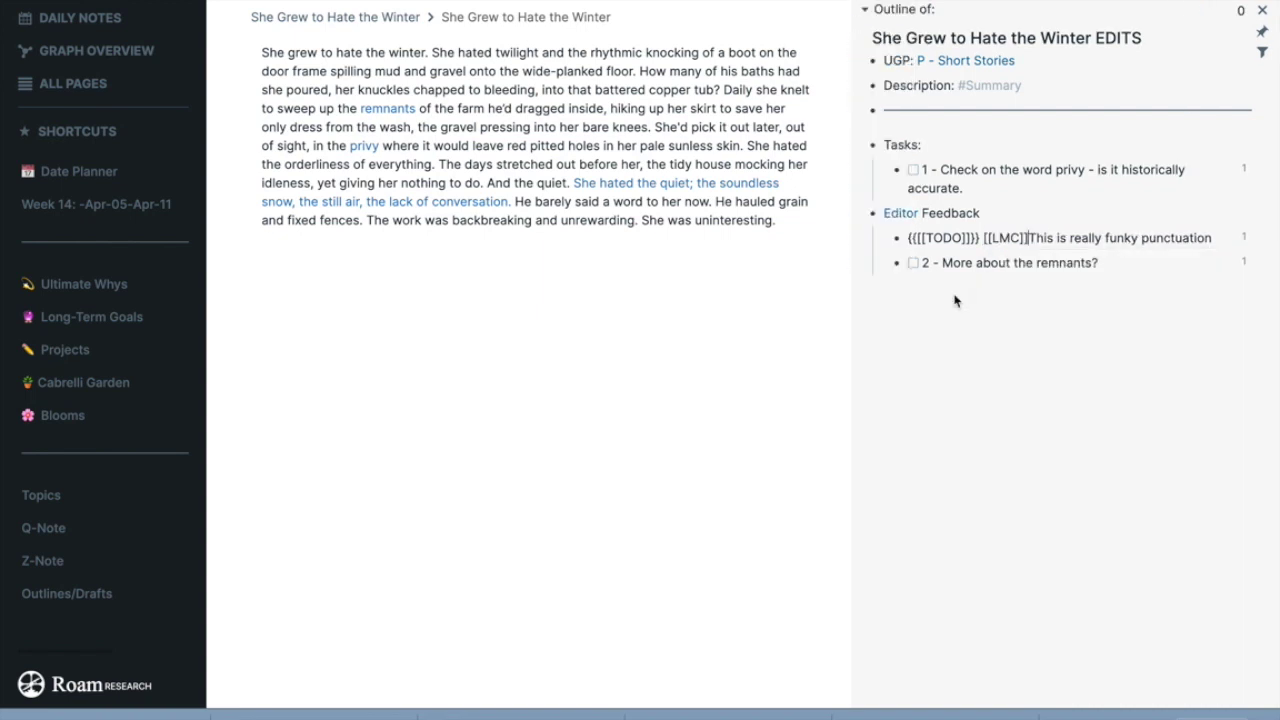
text(-)
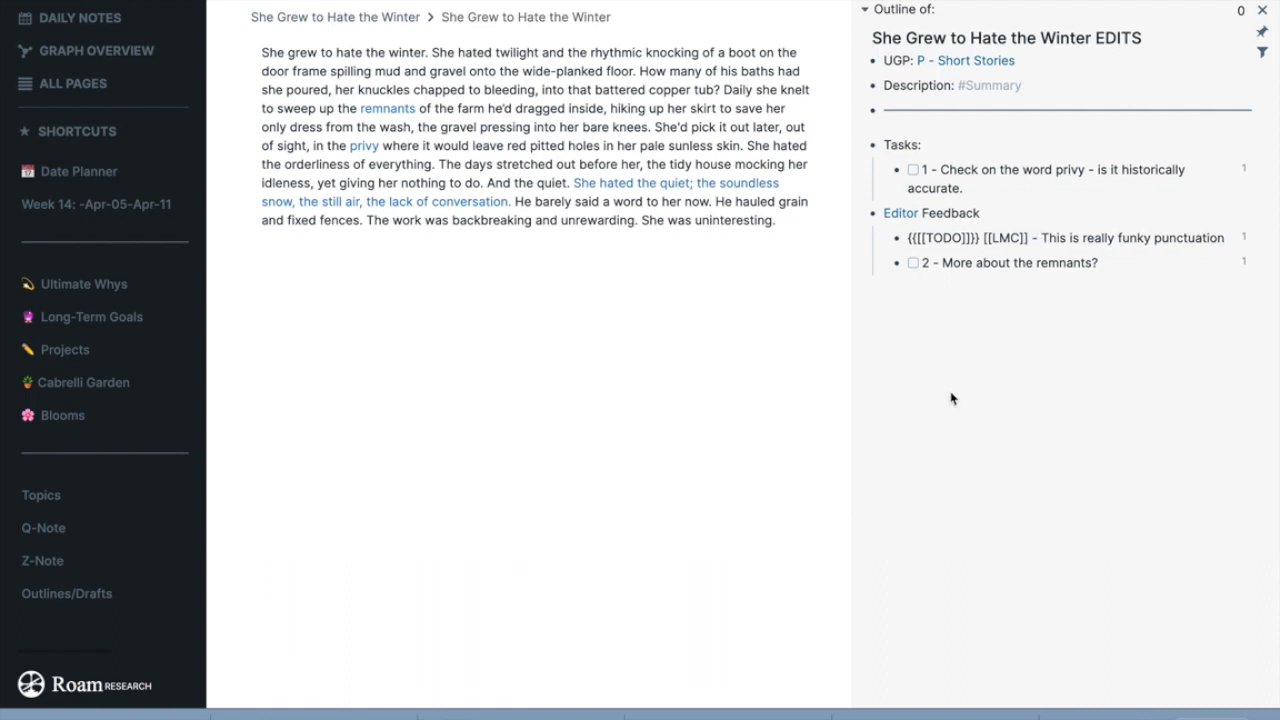
click(953, 401)
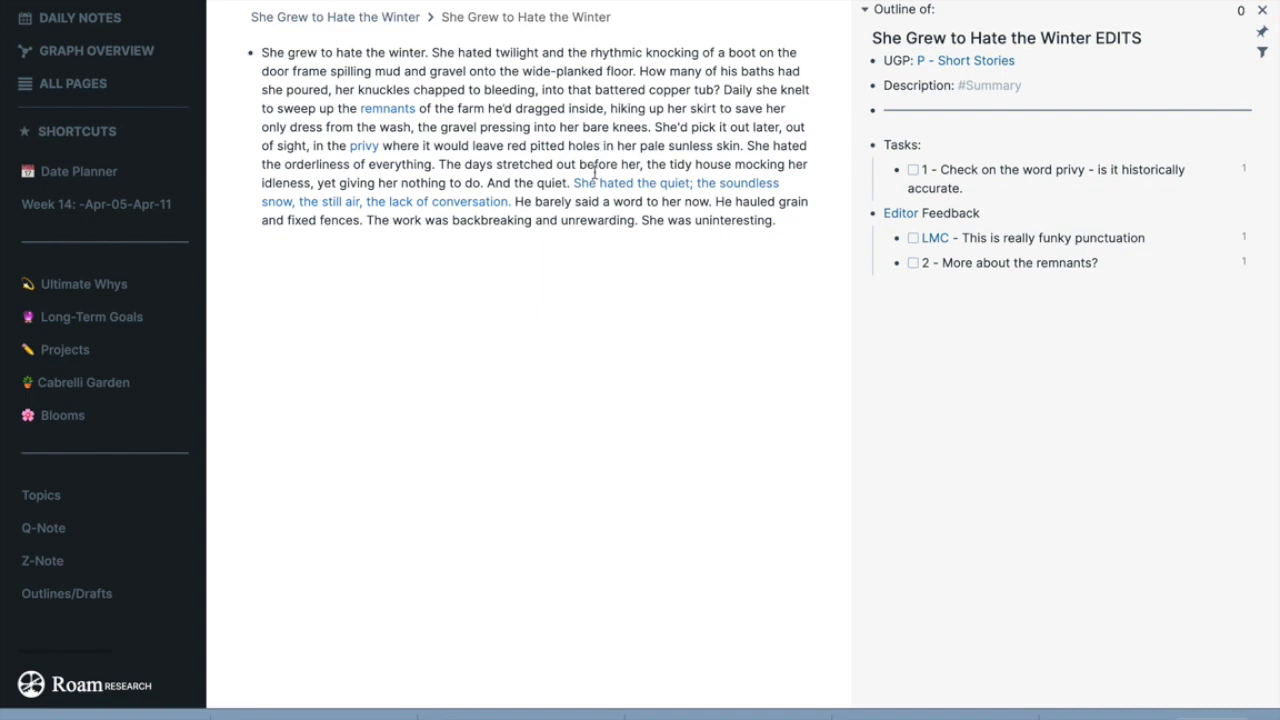
mouse_move(601, 193)
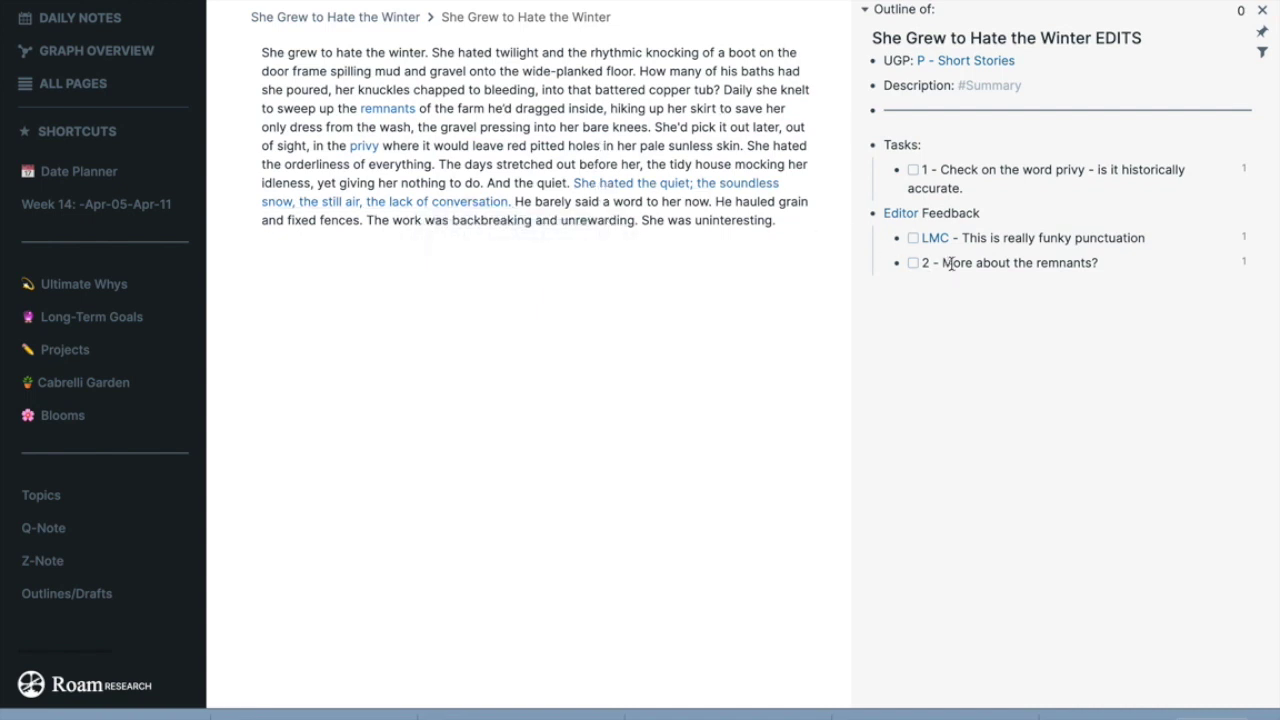